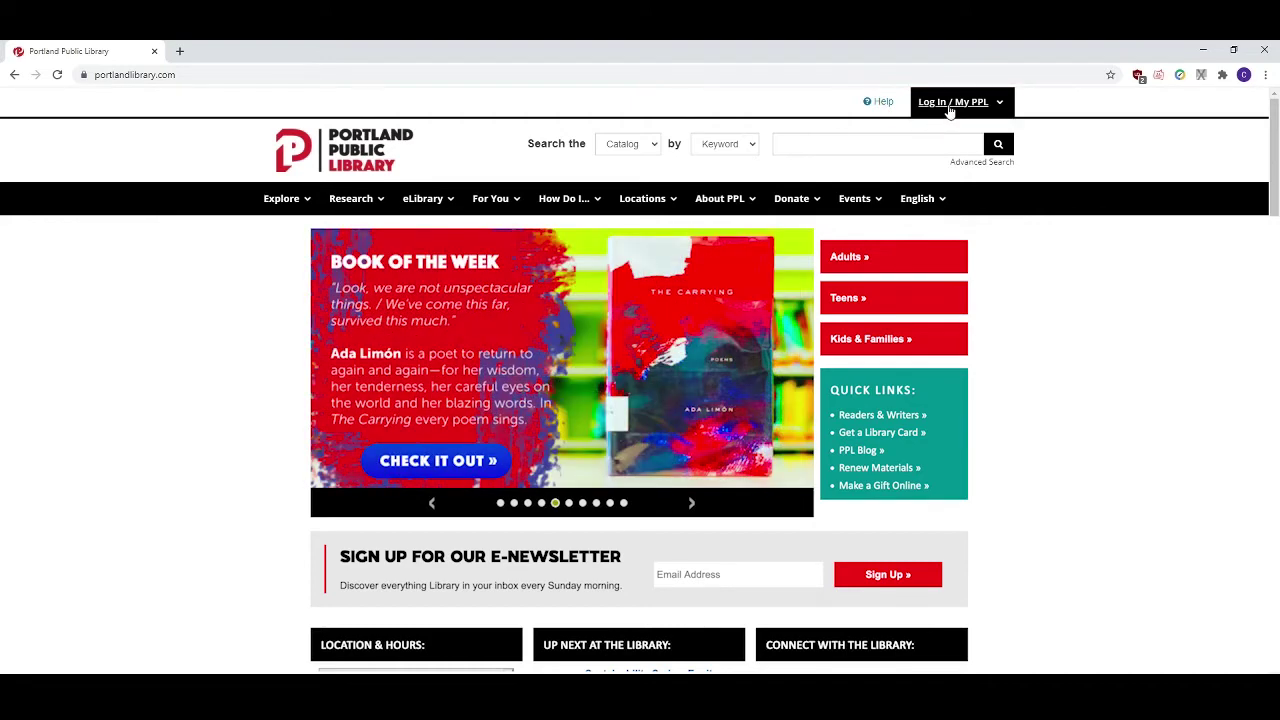
# Log in to My PPL with the library card barcode and password.
pyautogui.click(958, 102)
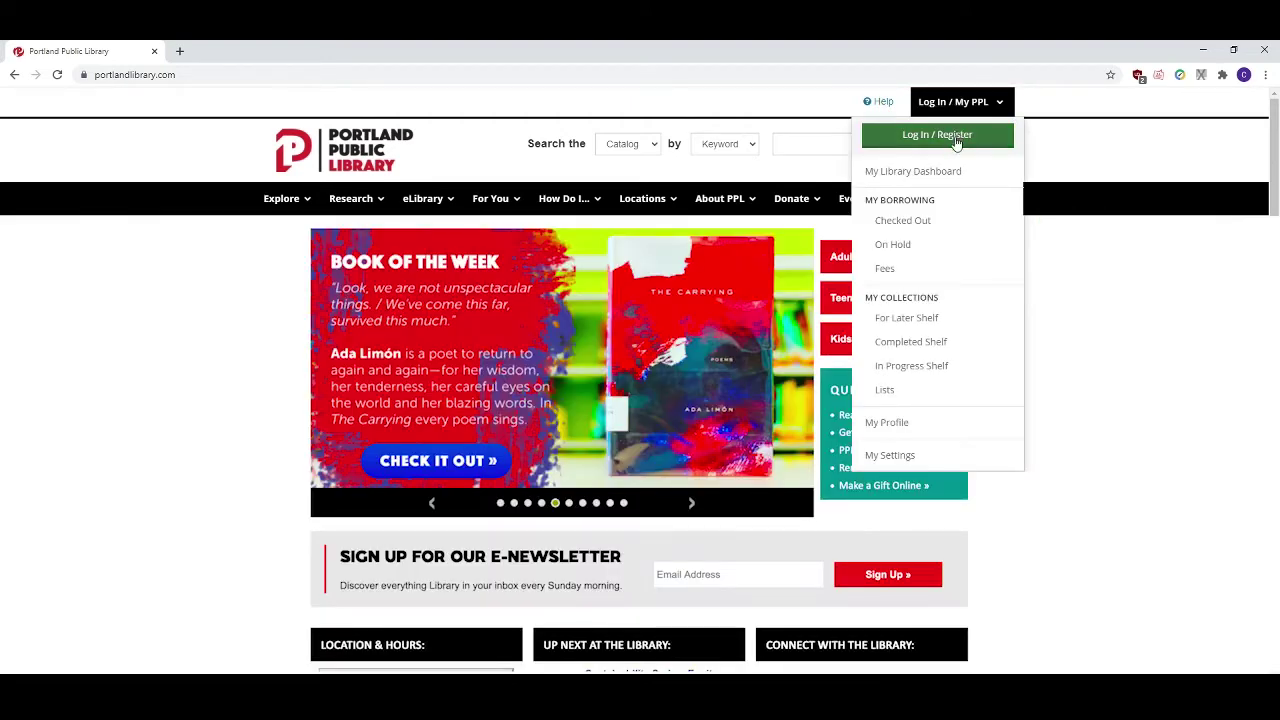
pyautogui.click(956, 143)
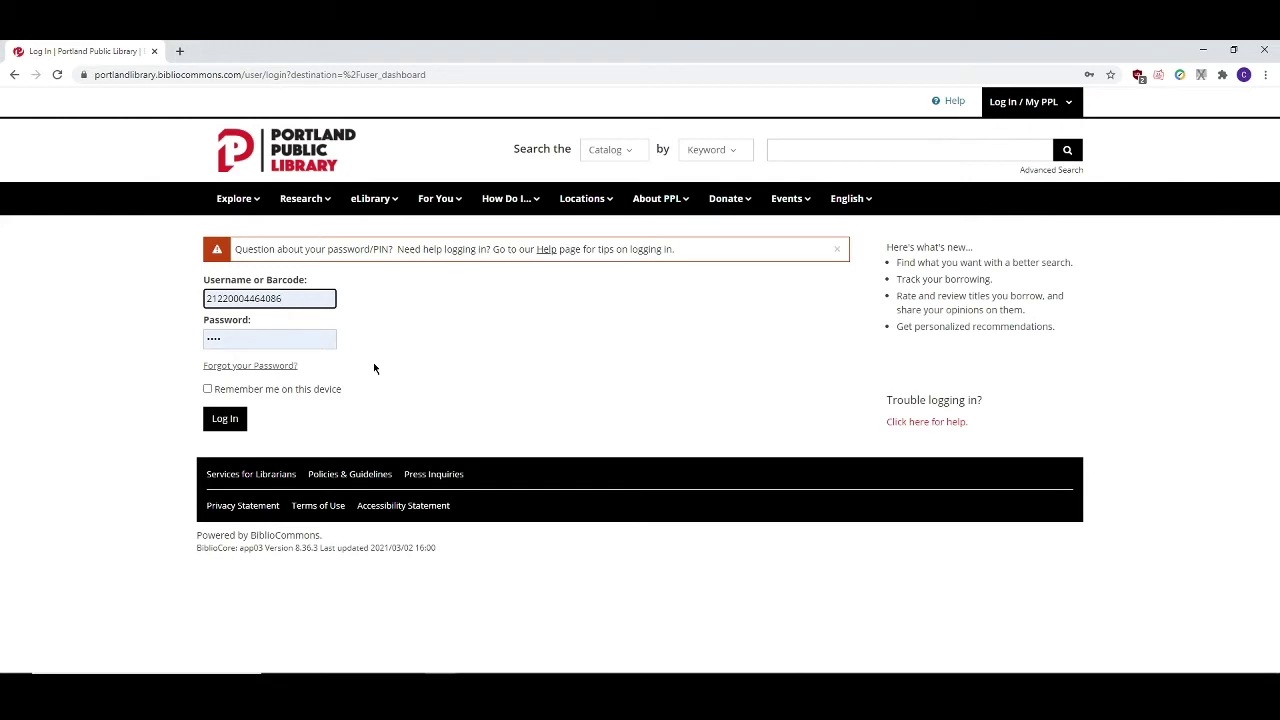
pyautogui.click(226, 418)
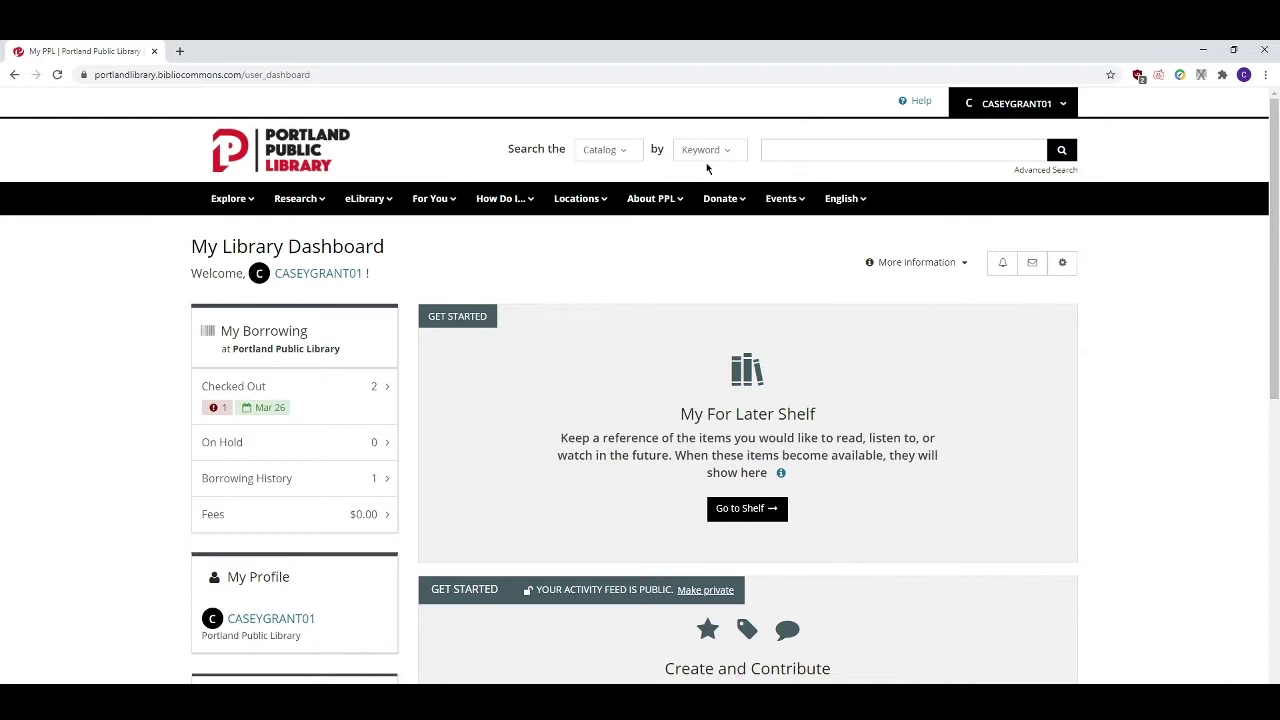
# Try the catalog search-by options Title, Keyword, Author and Subject, ending on Keyword.
pyautogui.click(709, 157)
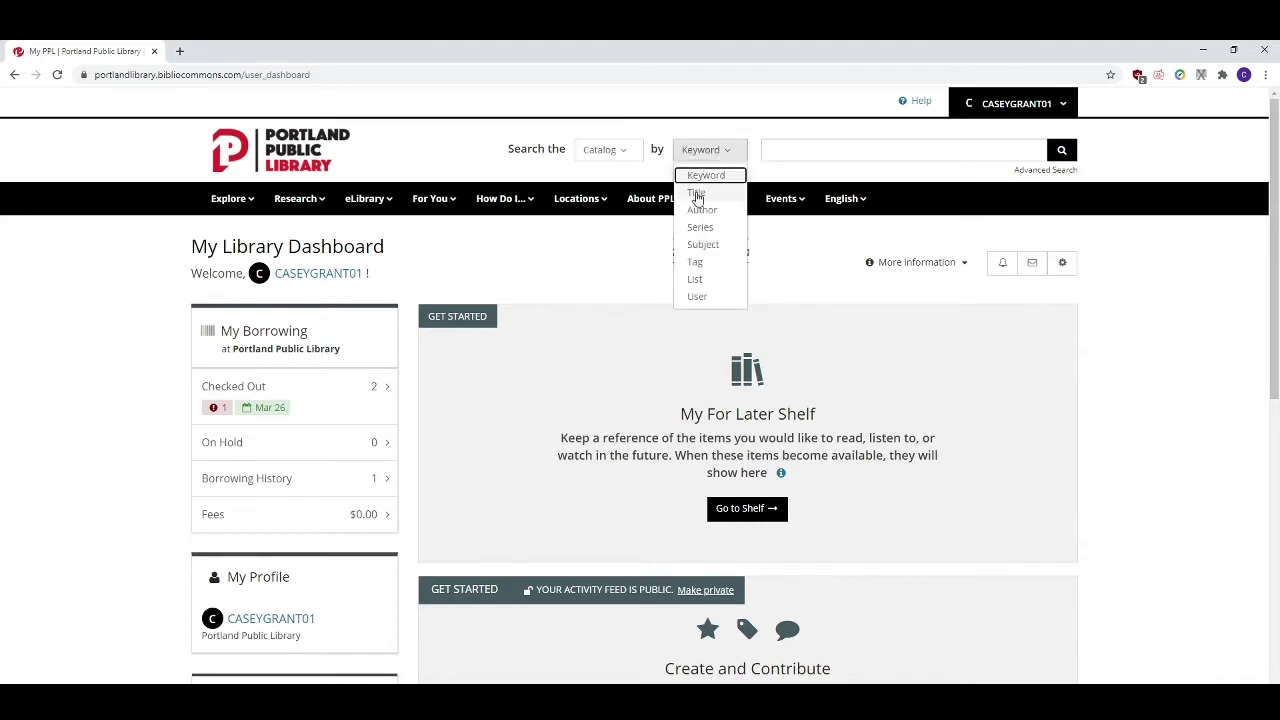
pyautogui.click(697, 190)
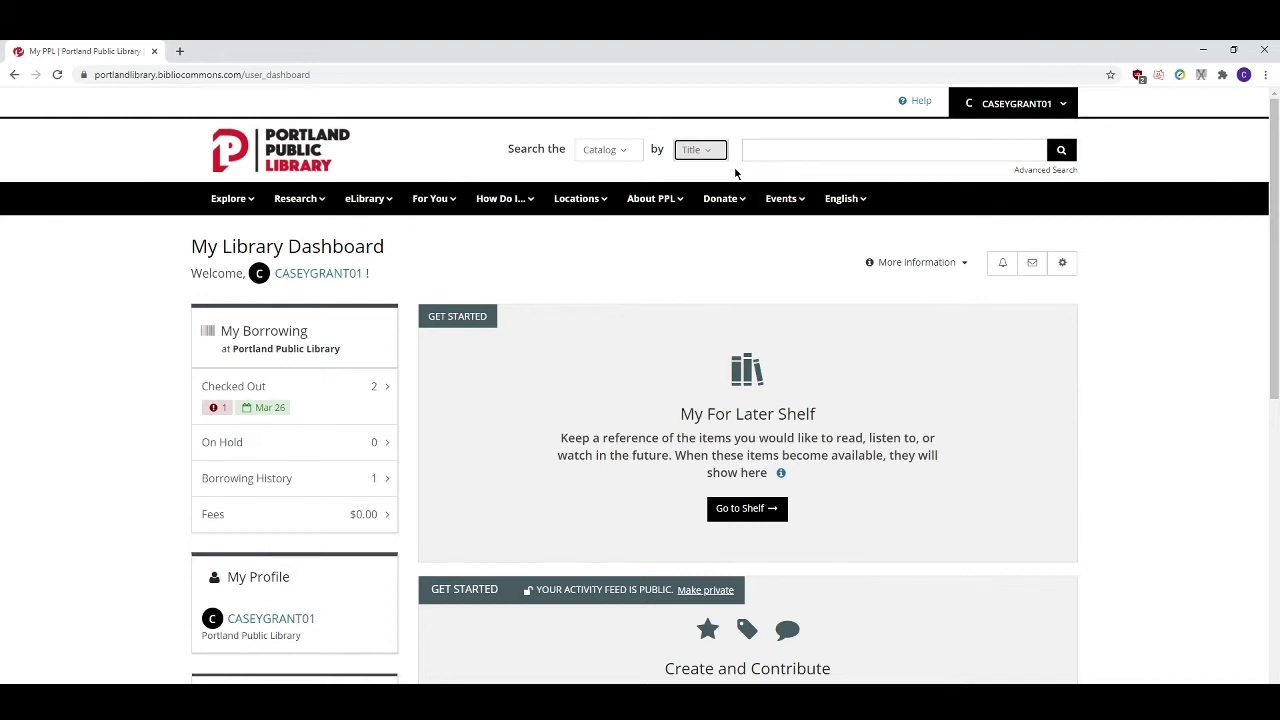
pyautogui.click(703, 152)
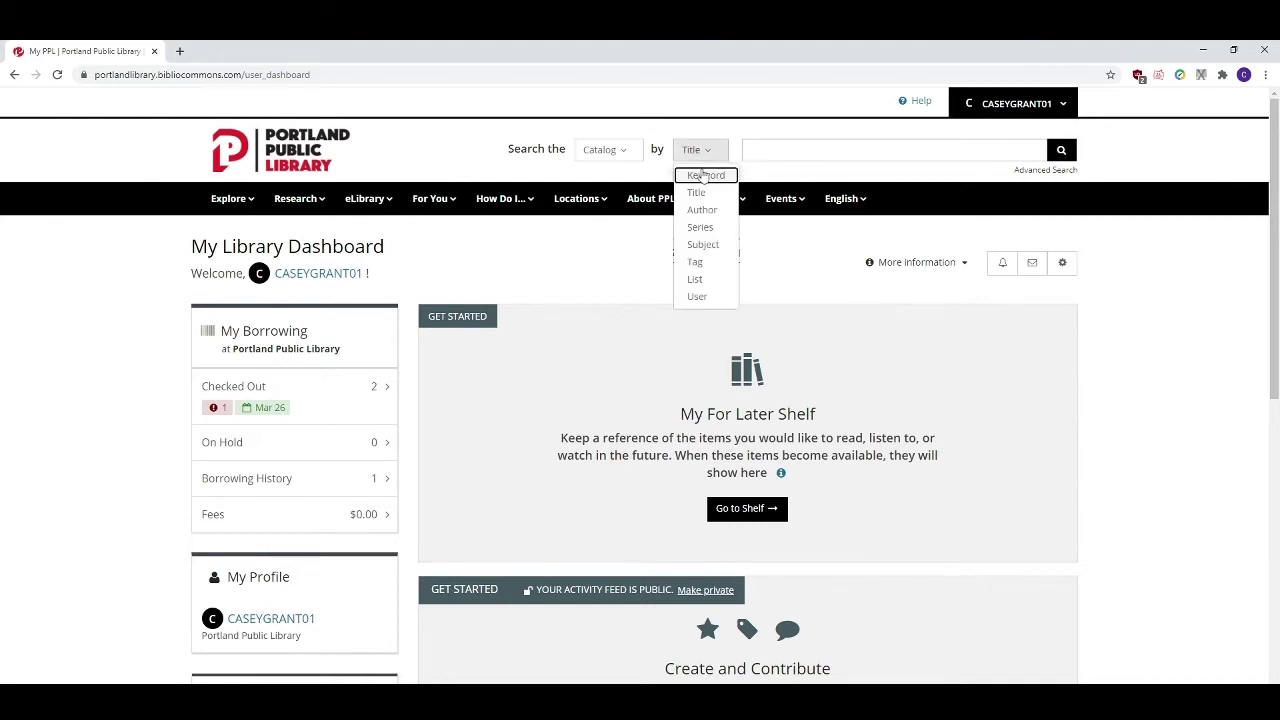
pyautogui.click(704, 175)
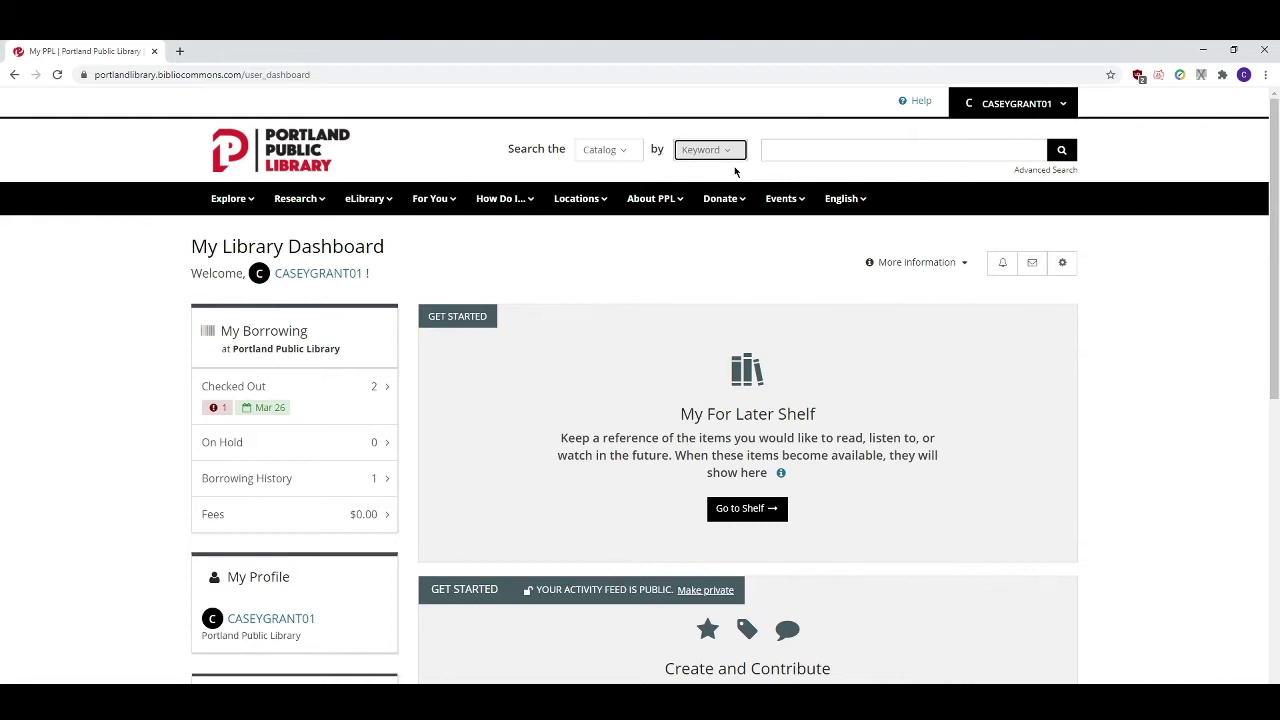
pyautogui.click(716, 151)
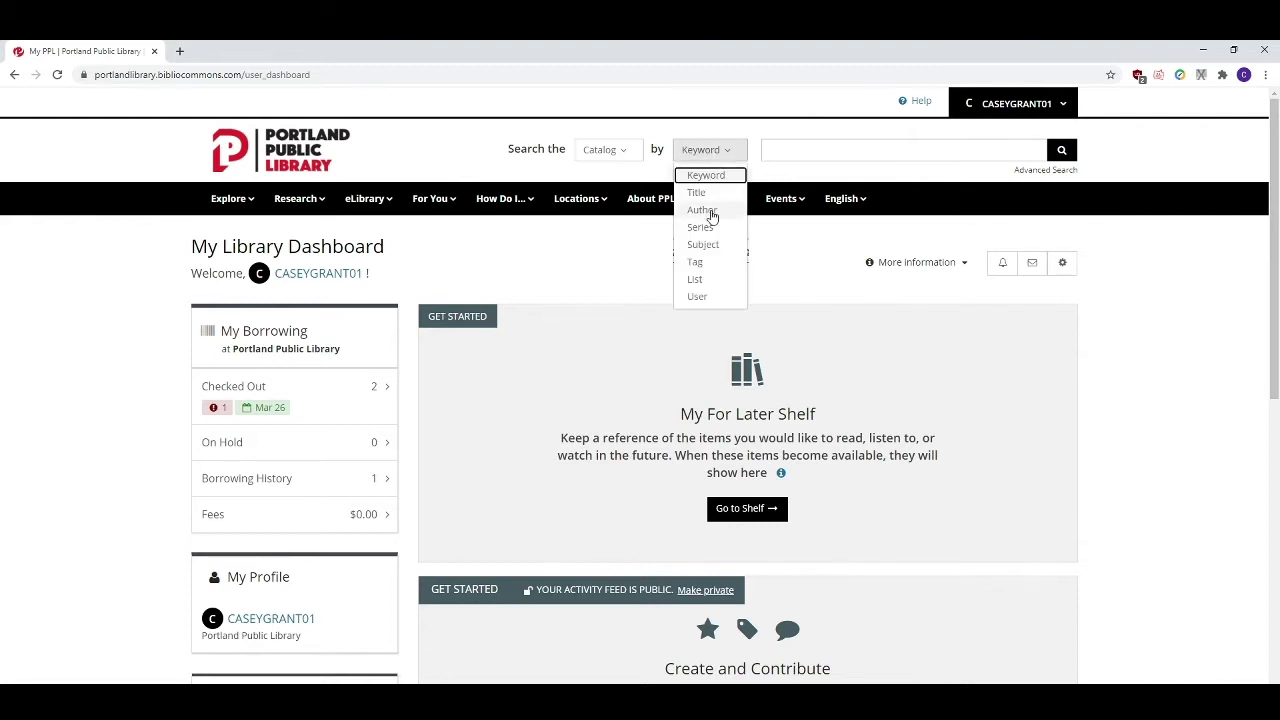
pyautogui.click(720, 207)
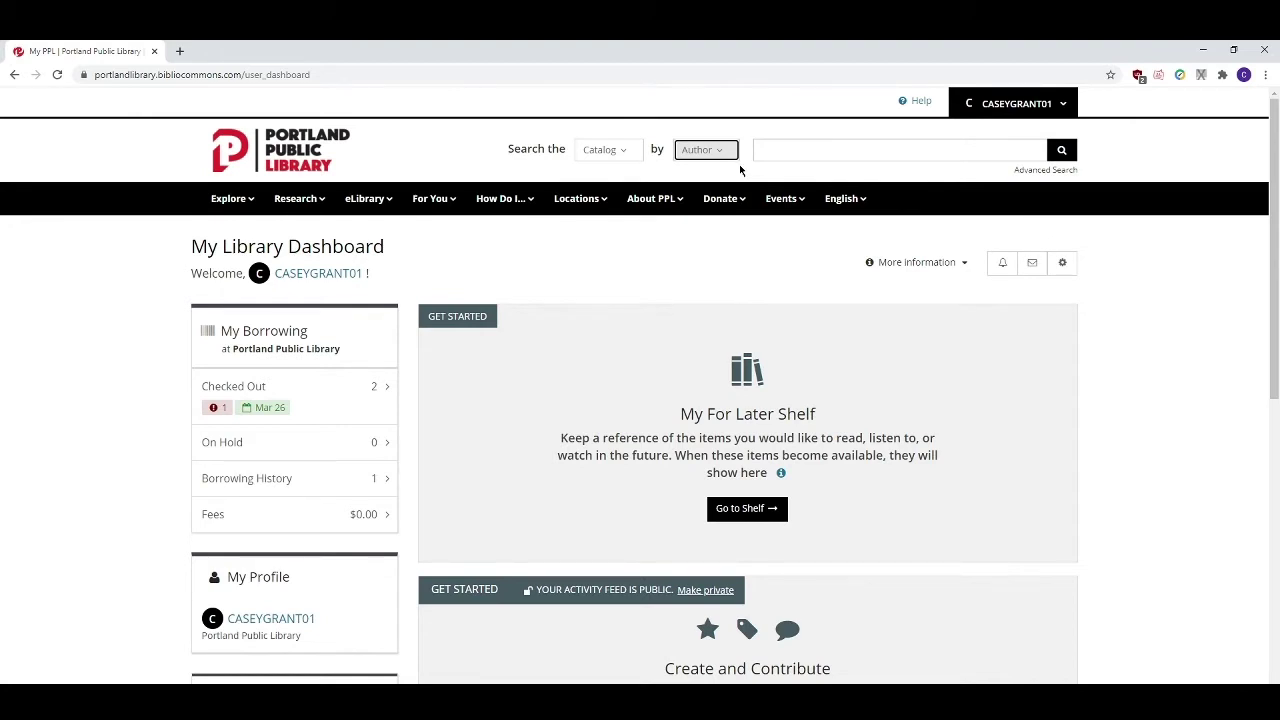
pyautogui.click(706, 150)
pyautogui.click(700, 243)
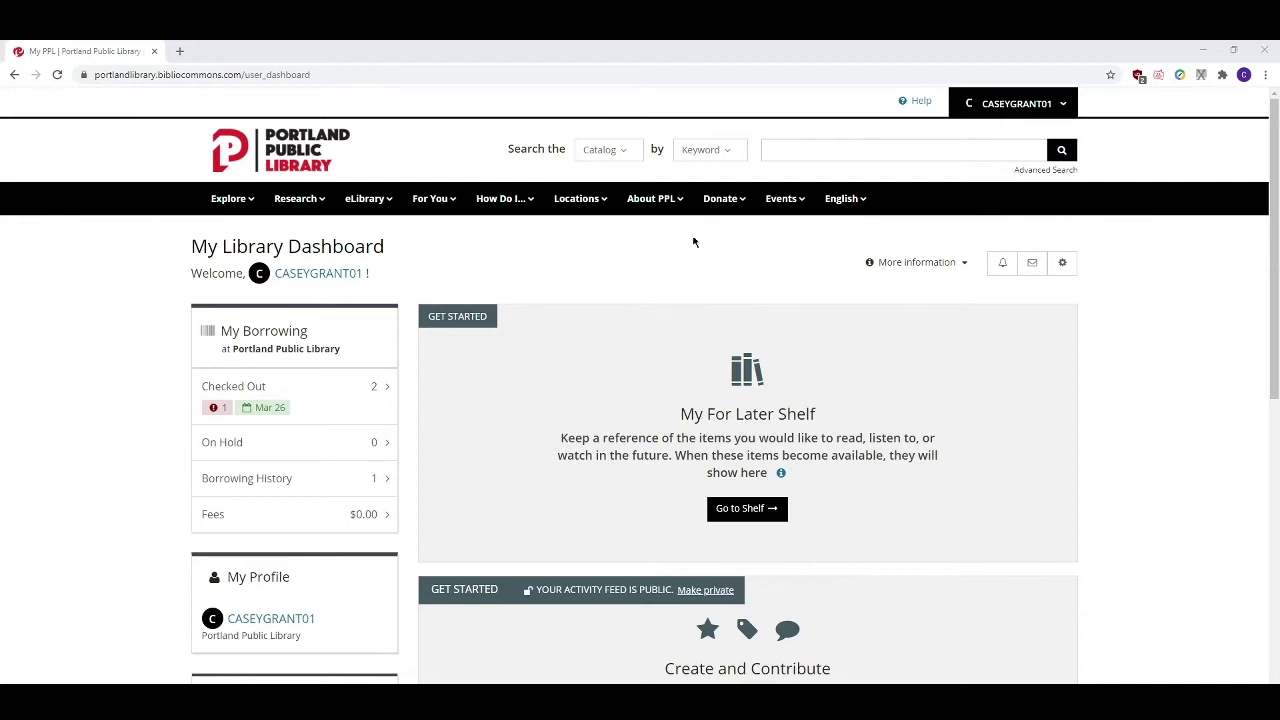
# Run a catalog title search for 'becoming'.
pyautogui.click(720, 151)
pyautogui.click(710, 190)
pyautogui.press('Tab')
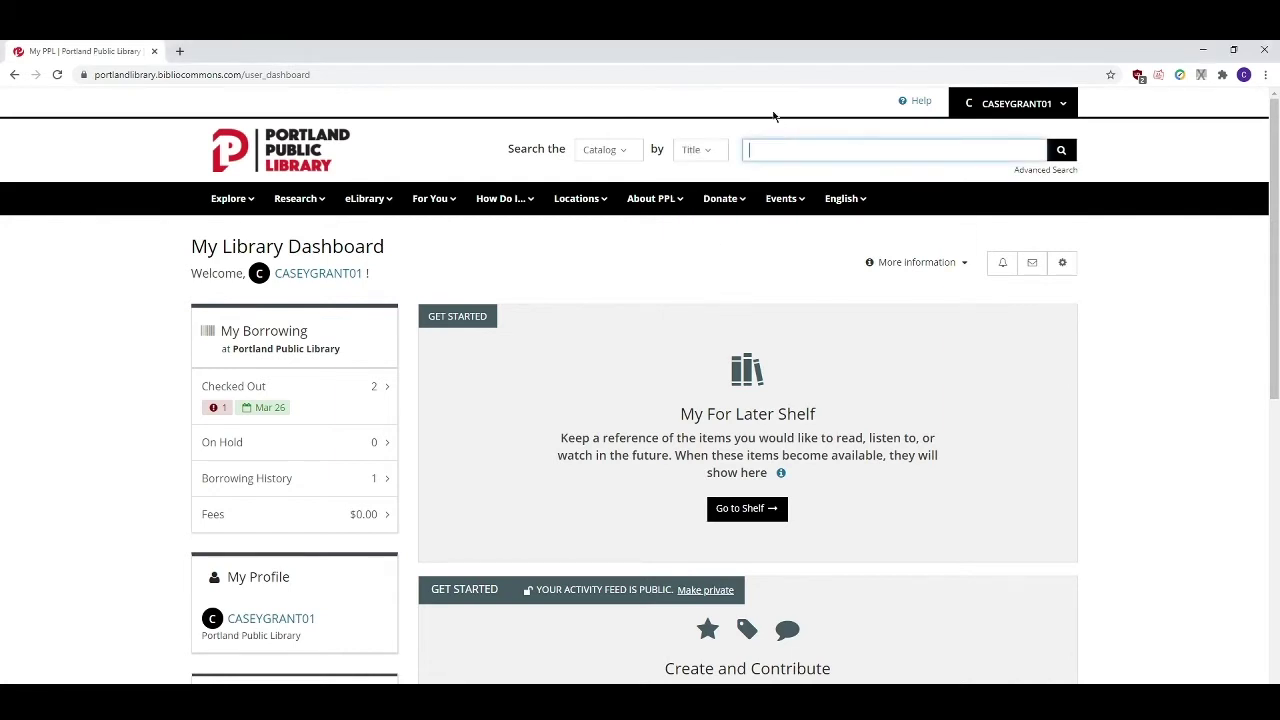
pyautogui.write('becoming')
pyautogui.press('Return')
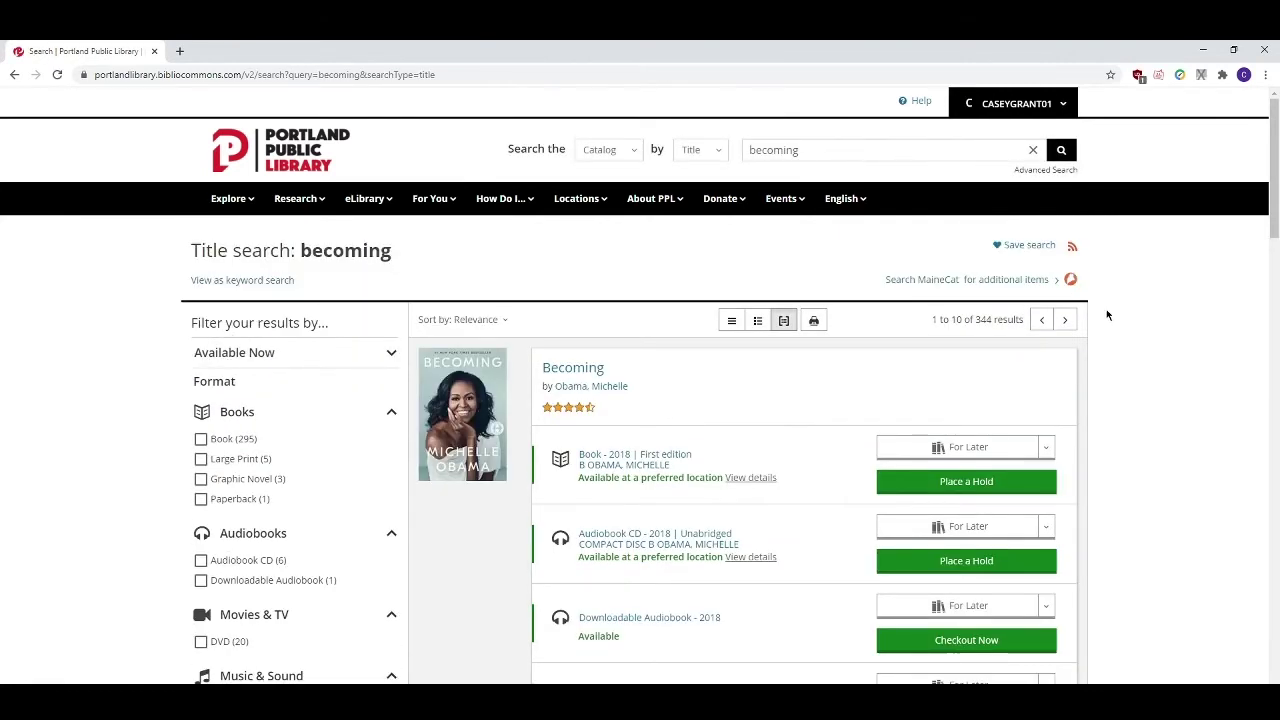
# Place and confirm a hold on the 2018 Becoming book for pickup at Main Library.
pyautogui.scroll(-2, 1108, 320)
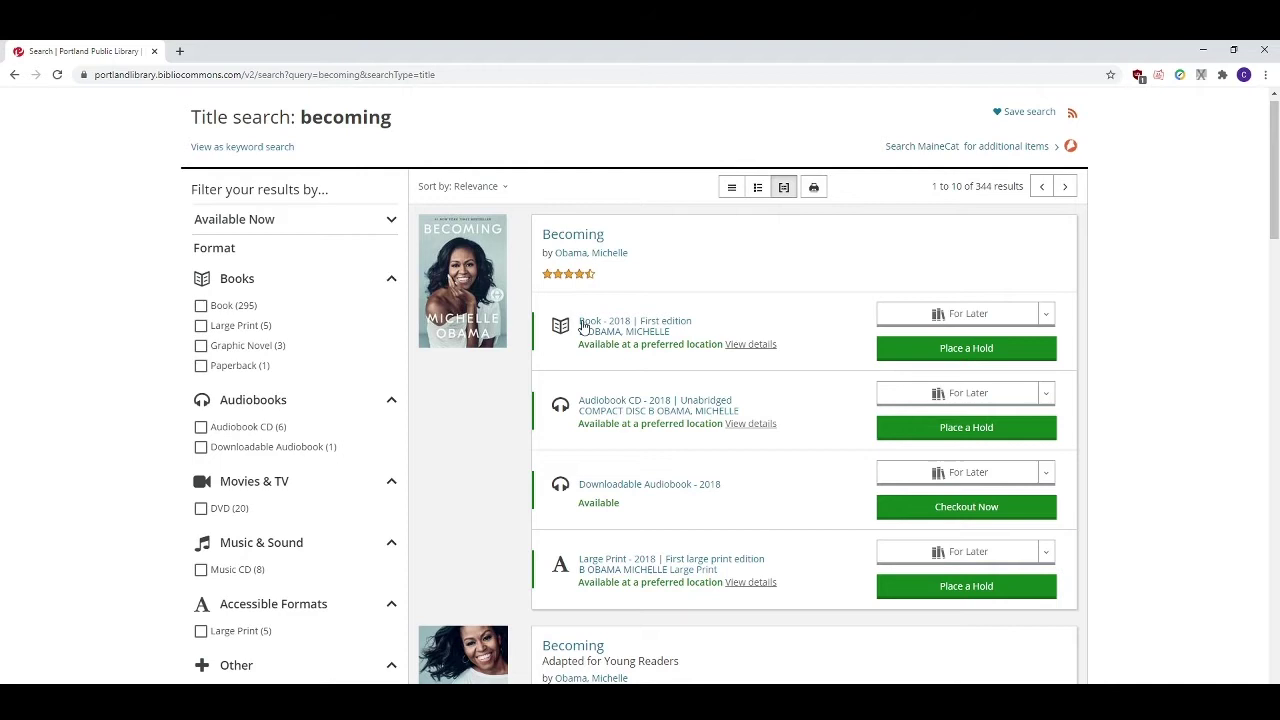
pyautogui.click(929, 349)
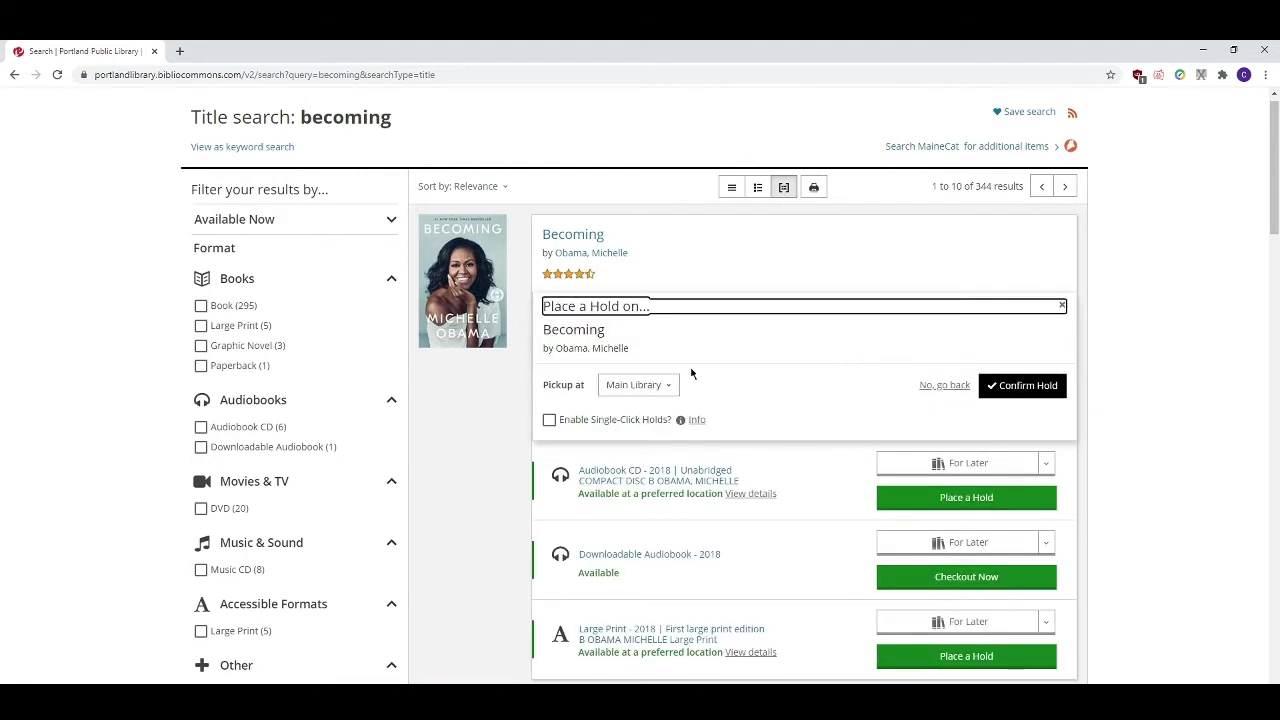
pyautogui.click(657, 389)
pyautogui.click(645, 411)
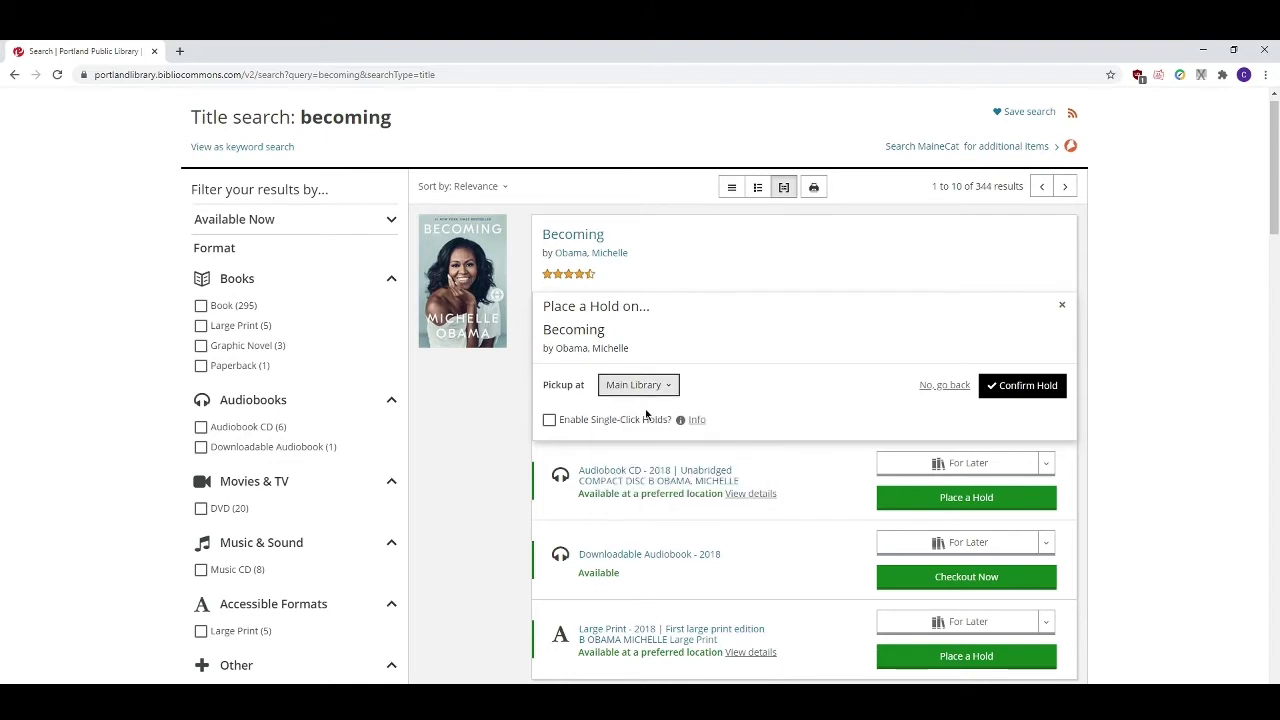
pyautogui.click(1021, 387)
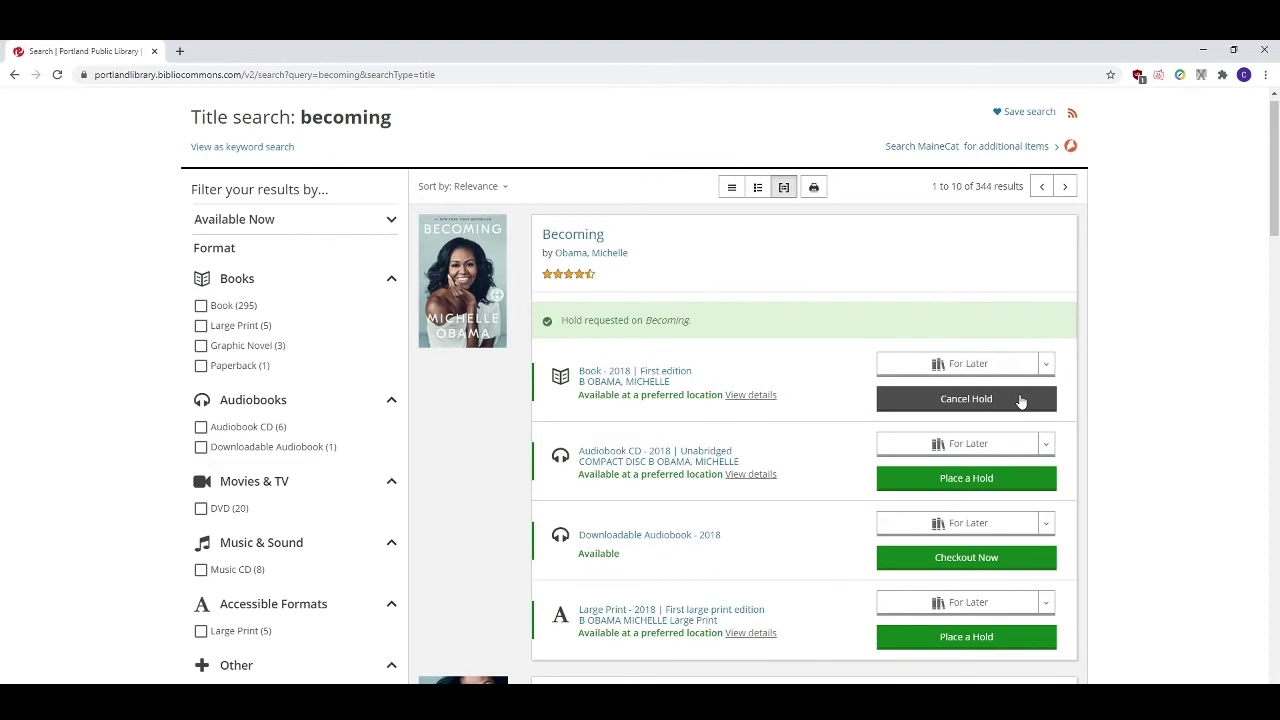
pyautogui.click(1021, 399)
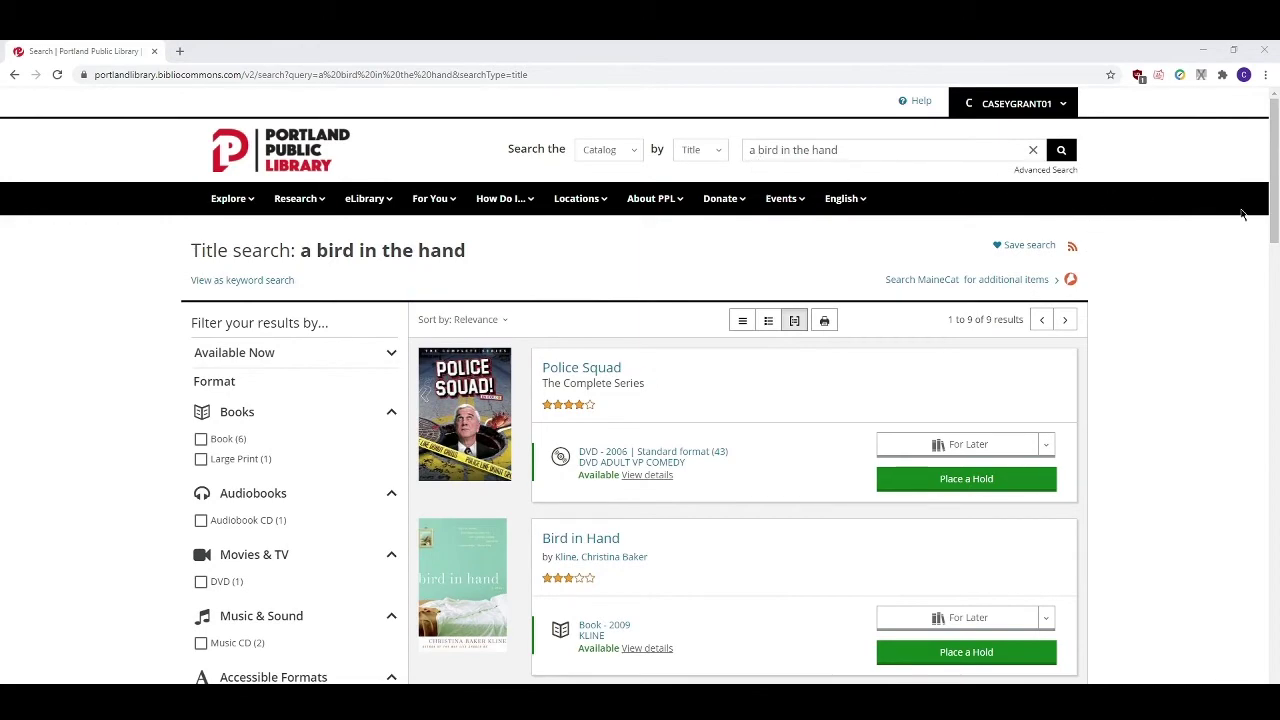
# Scroll through the 9 title results for 'a bird in the hand'.
pyautogui.moveTo(1266, 212); pyautogui.dragTo(1264, 248)
pyautogui.scroll(3, 1266, 220)
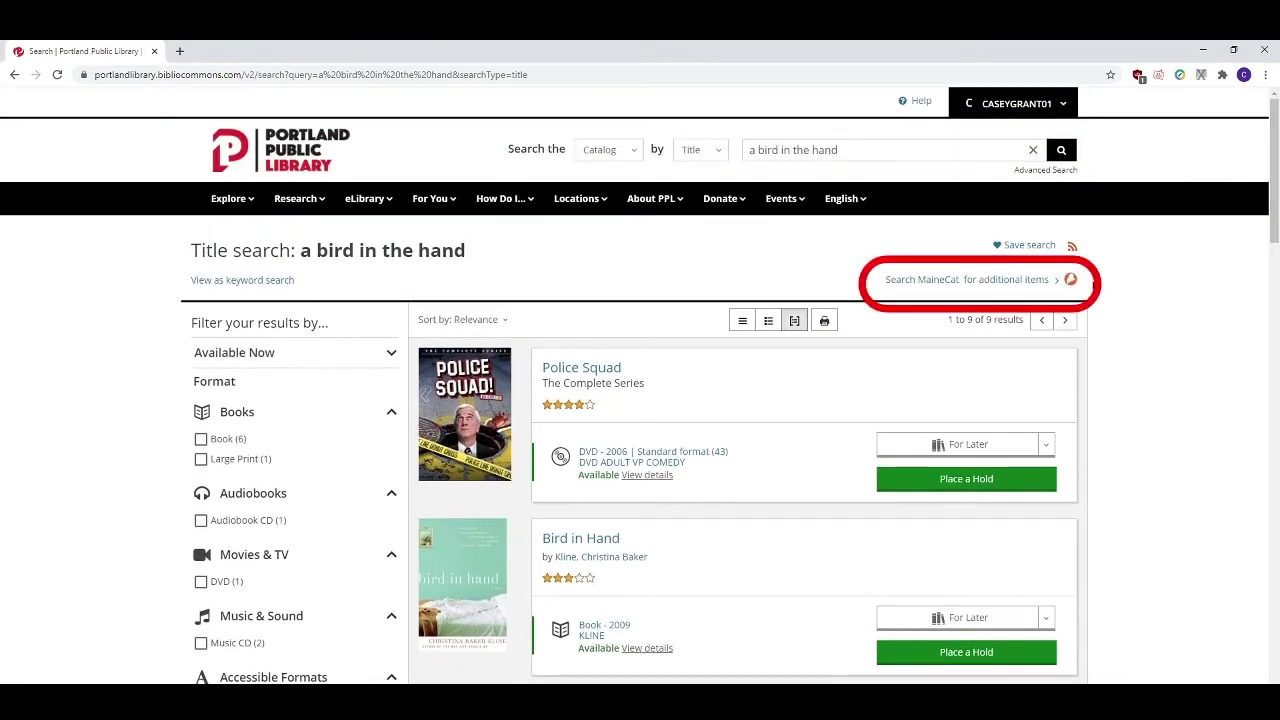
# Search MaineCat for 'A bird in the hand' and request Ann Cleeves' large-print copy.
pyautogui.click(953, 283)
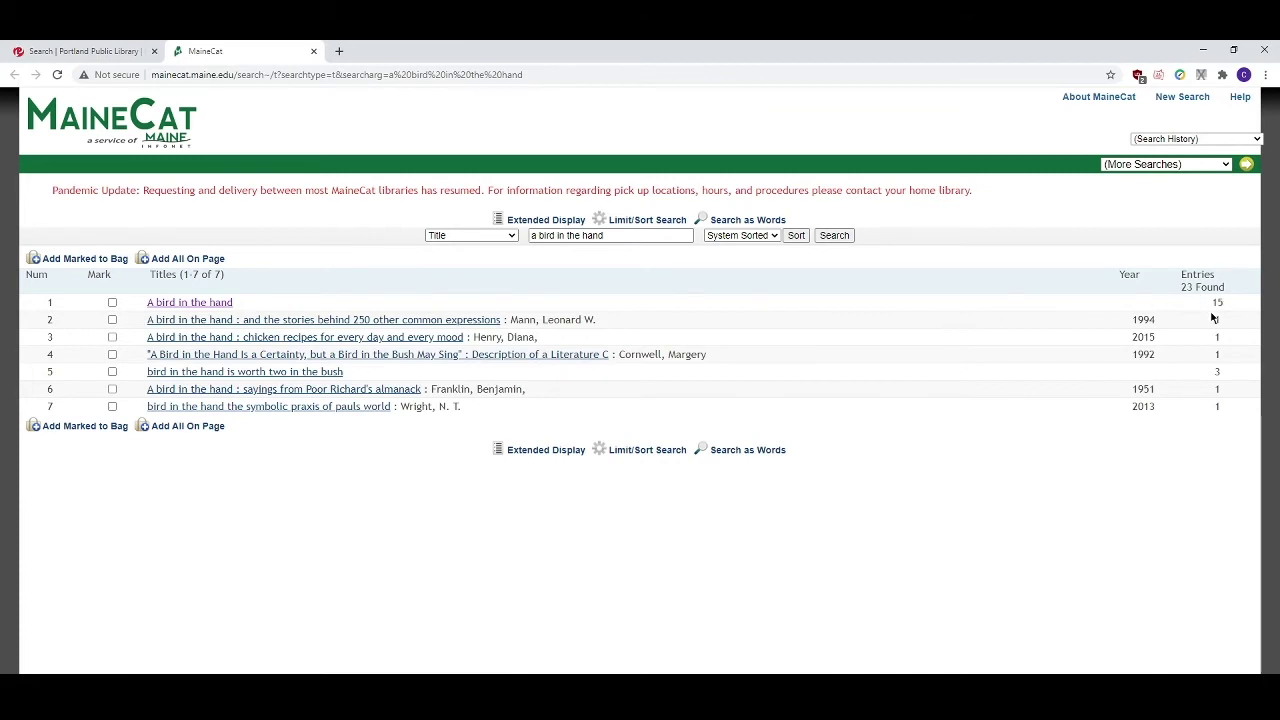
pyautogui.click(200, 304)
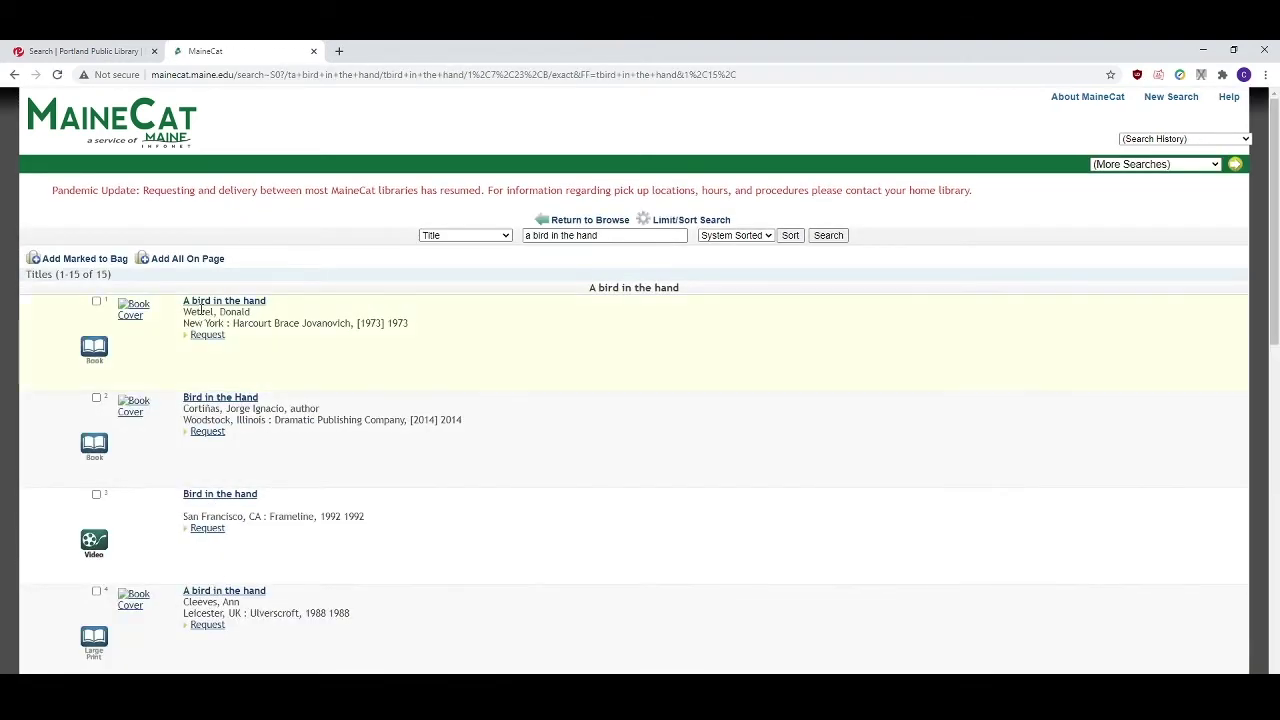
pyautogui.click(222, 592)
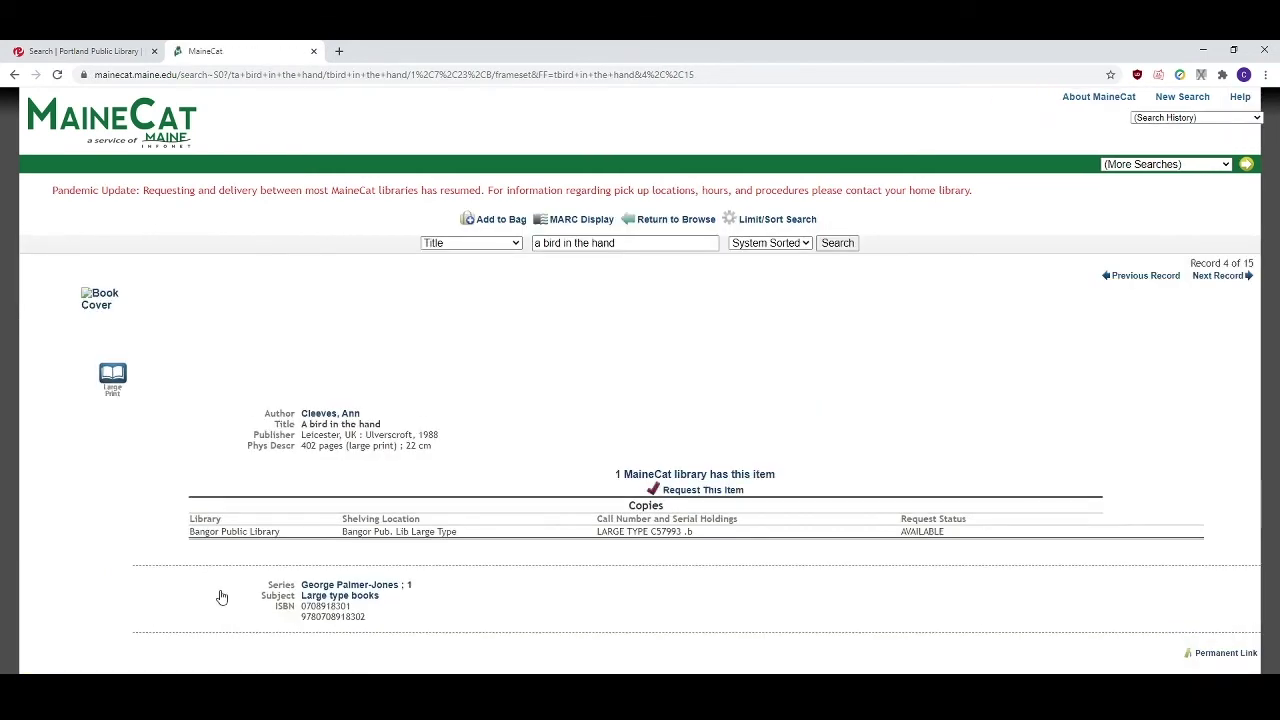
pyautogui.click(699, 491)
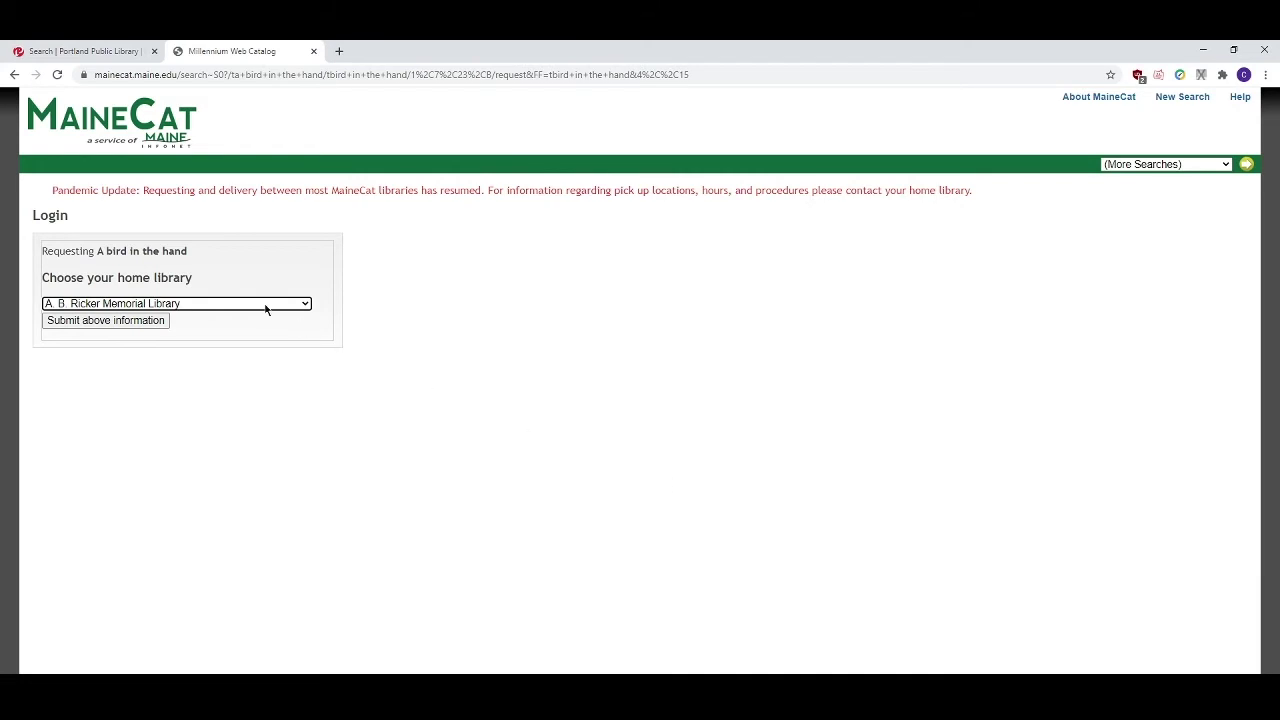
# Choose Portland PL as the home library and submit it.
pyautogui.click(265, 309)
pyautogui.moveTo(314, 333); pyautogui.dragTo(316, 463)
pyautogui.click(198, 434)
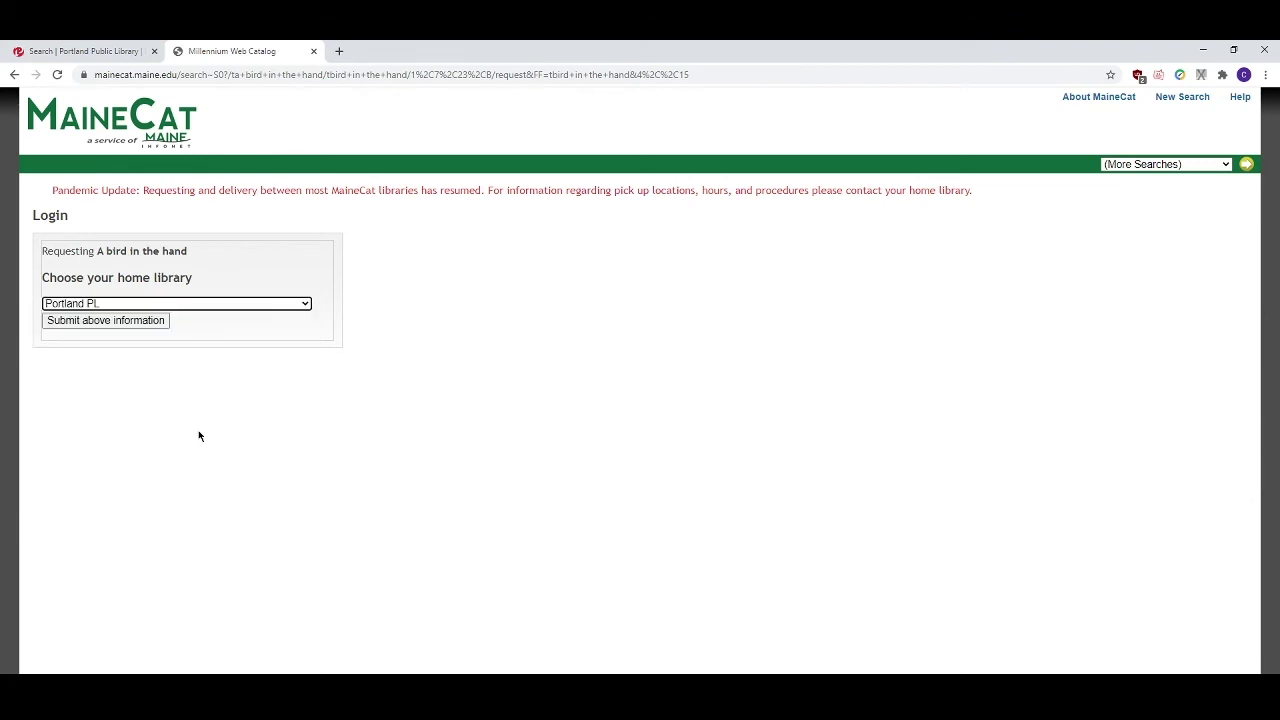
pyautogui.click(103, 321)
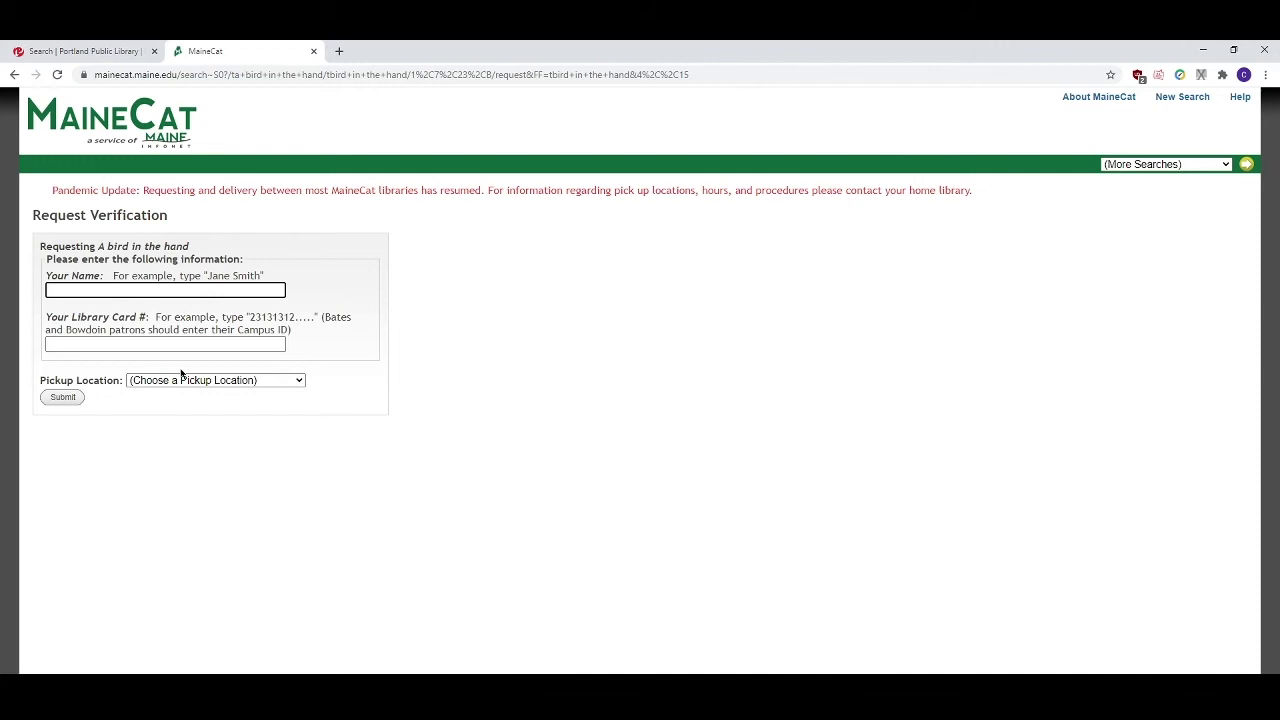
# Pick Portland Public (Main) as the pickup location, then return to the library site tab.
pyautogui.click(271, 382)
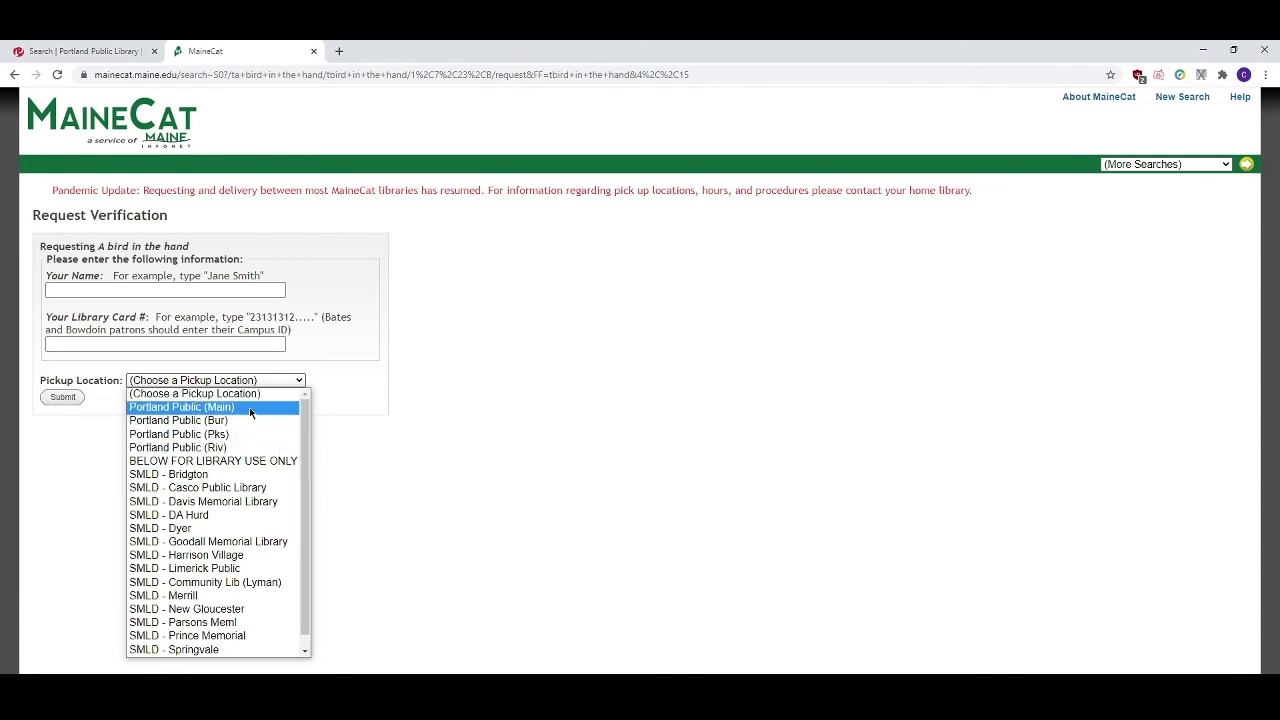
pyautogui.click(249, 408)
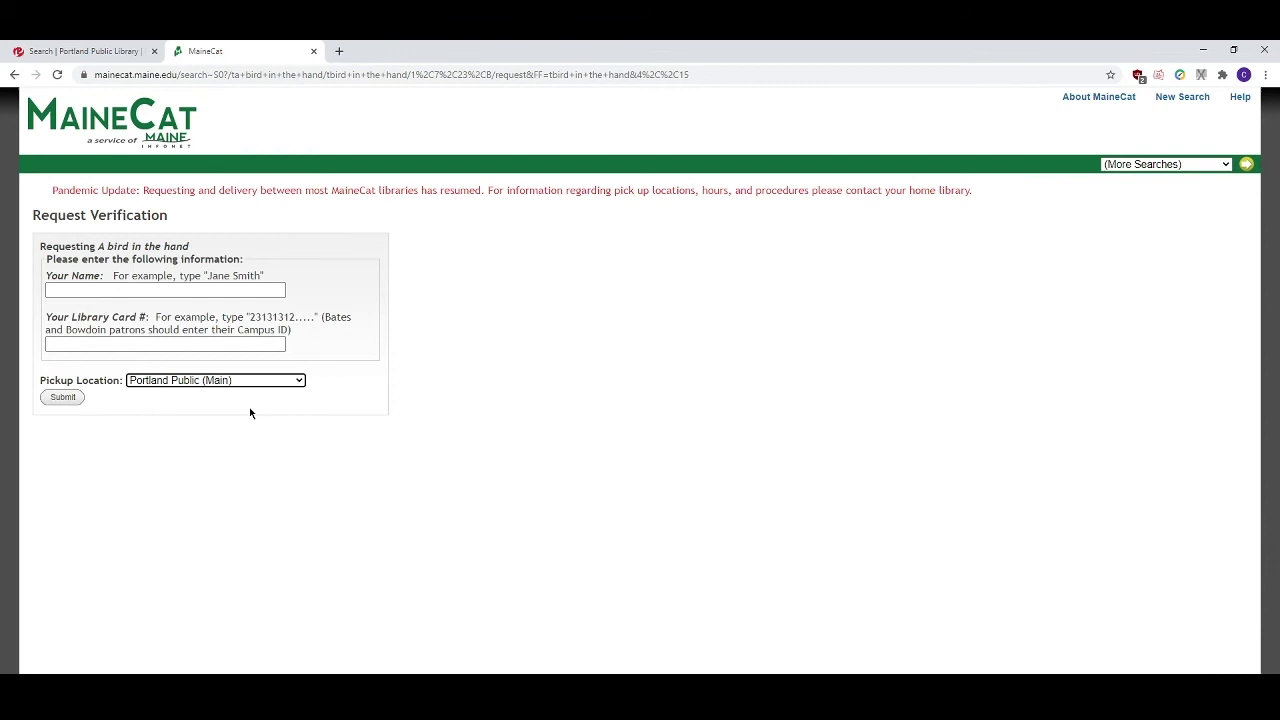
pyautogui.hotkey('ctrl', 'shift', 'Tab')
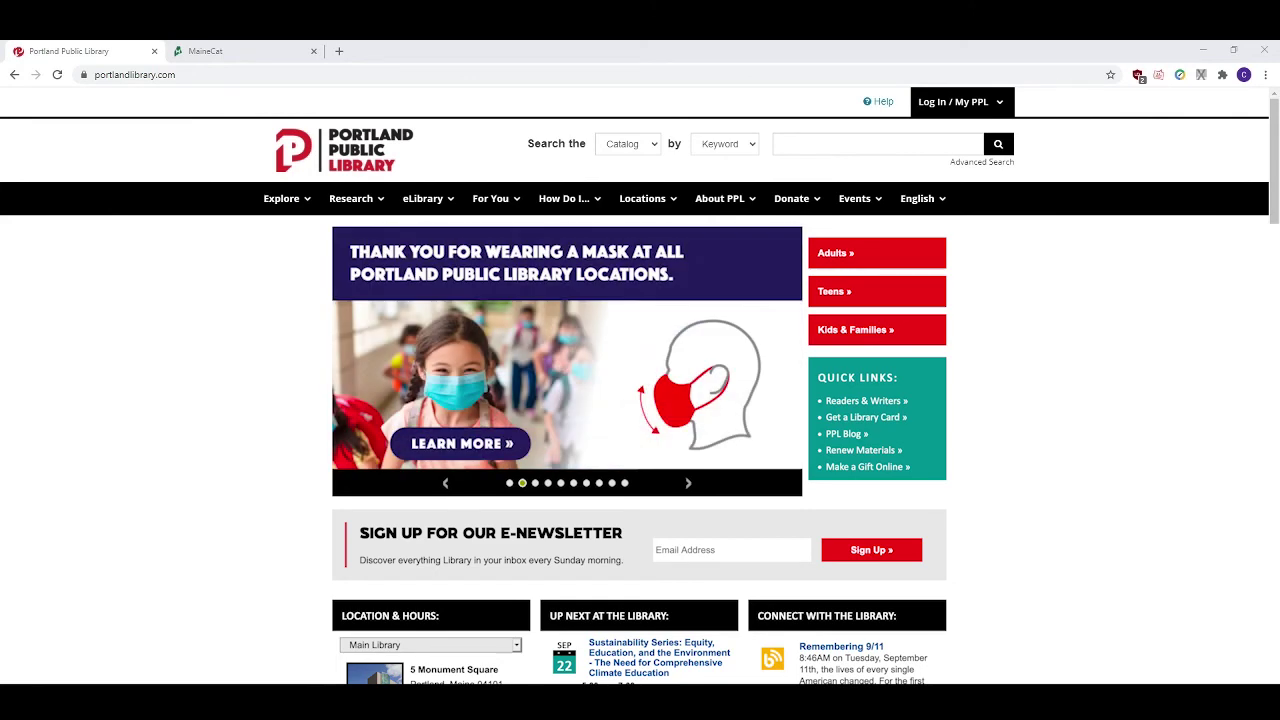
# Open the ILL Borrowing Request form via How Do I... > Interlibrary Loan Requests and scroll through it.
pyautogui.click(574, 207)
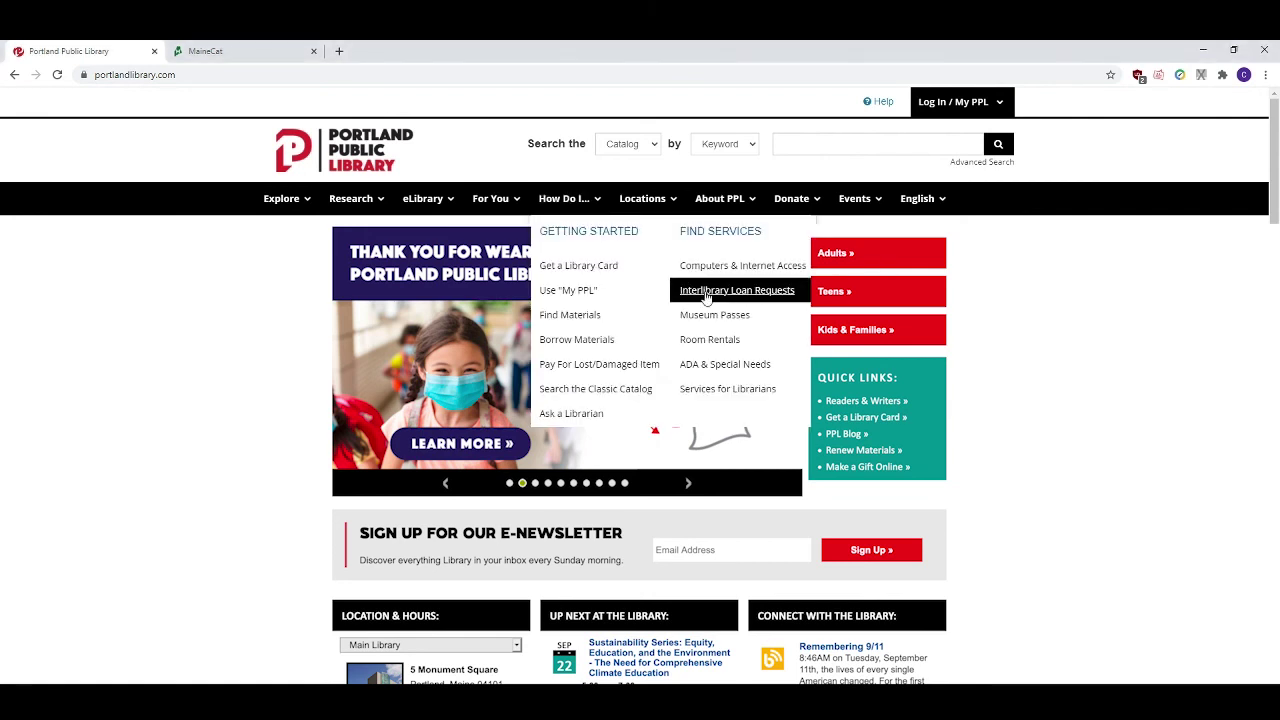
pyautogui.click(737, 298)
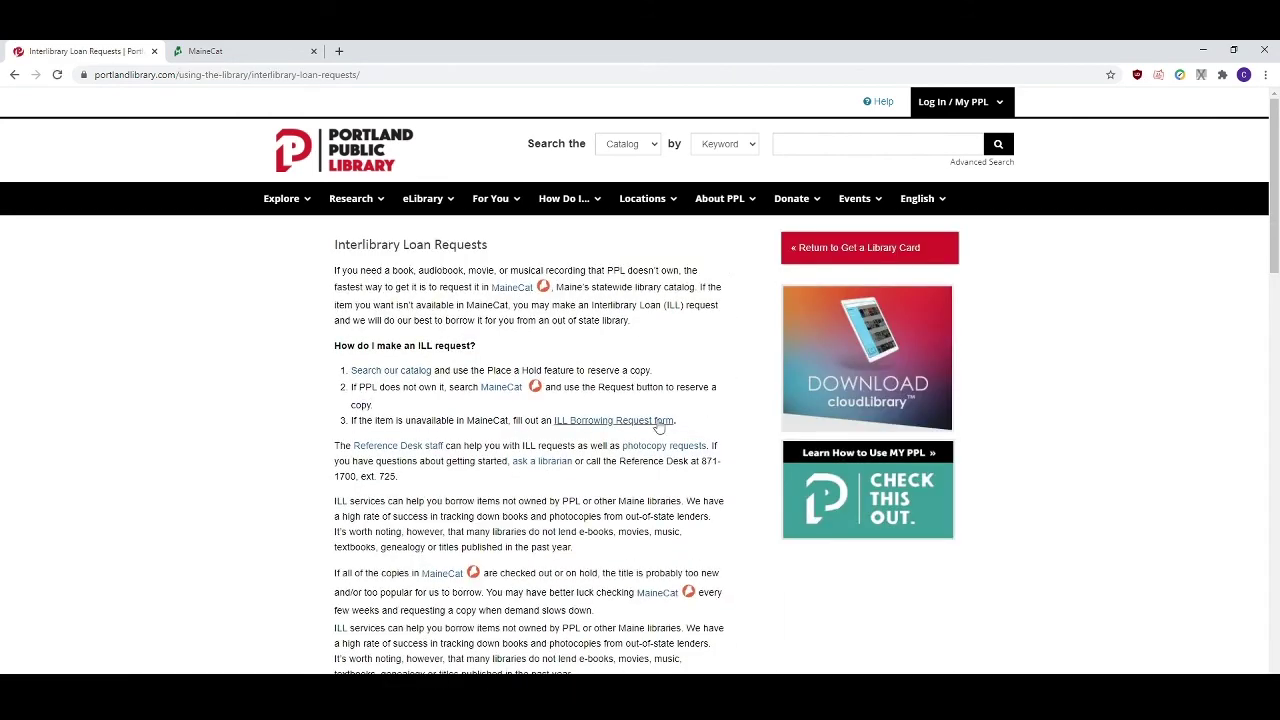
pyautogui.click(614, 421)
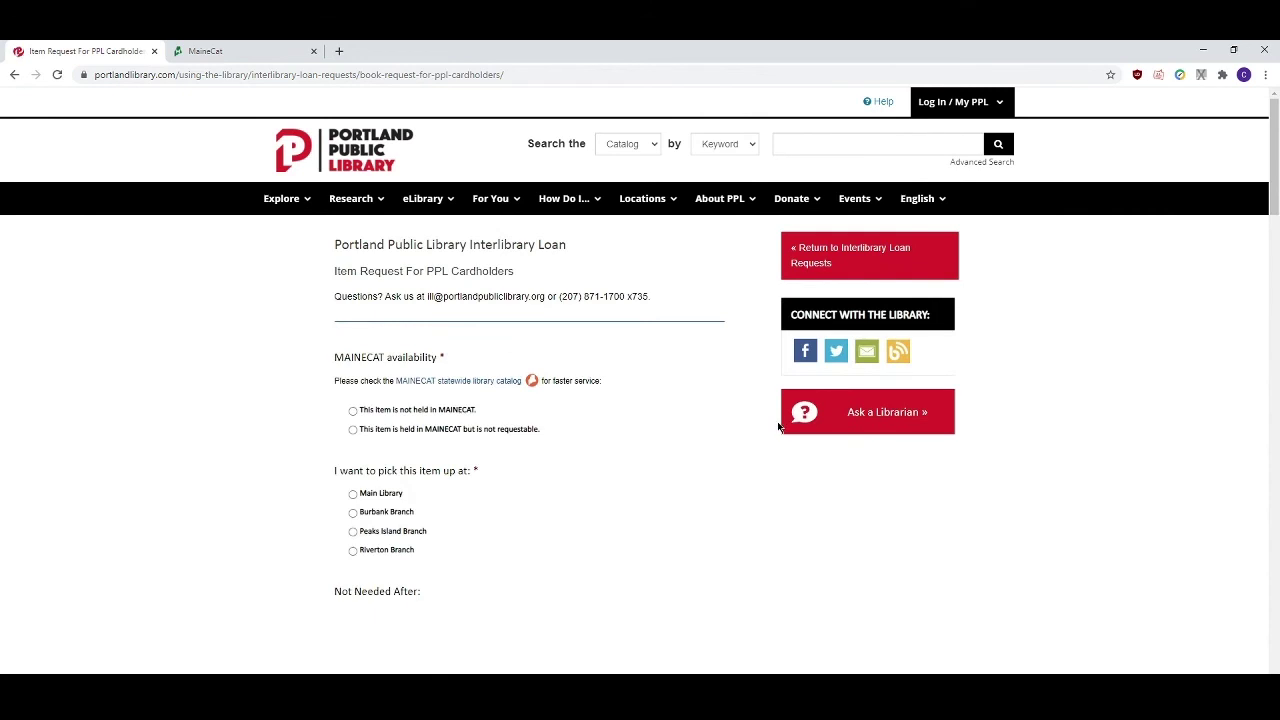
pyautogui.scroll(-3, 778, 427)
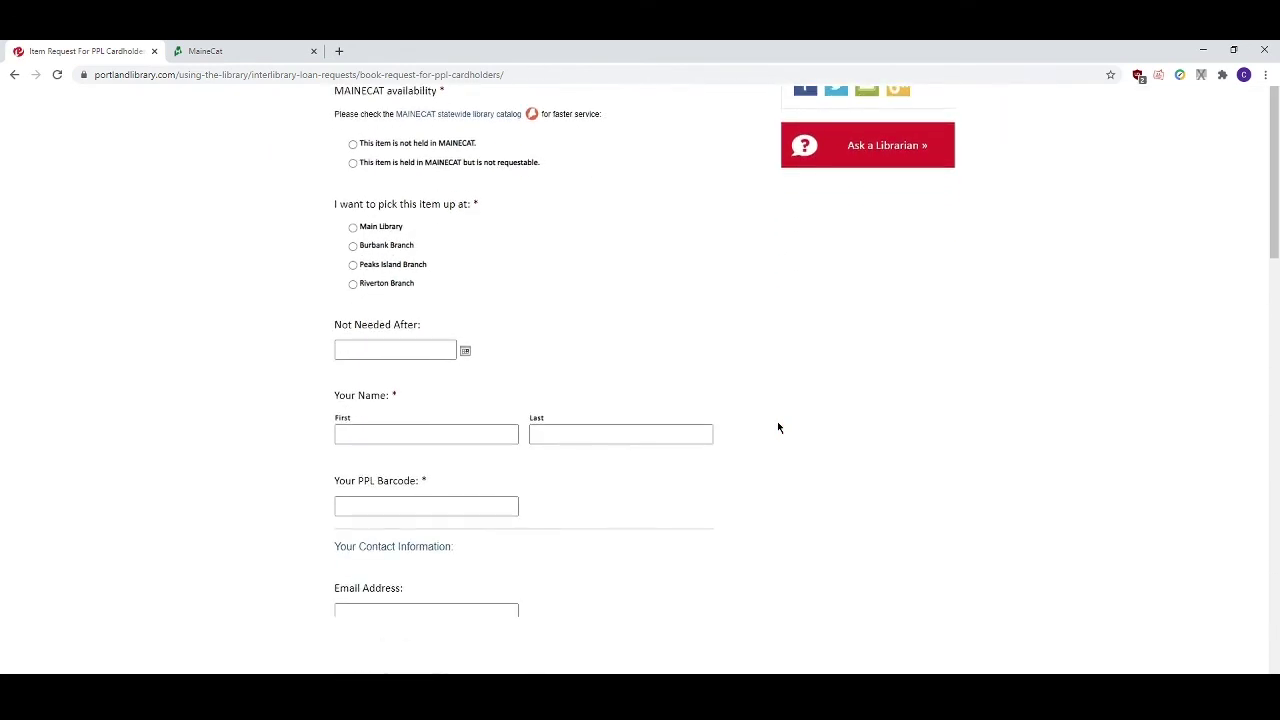
pyautogui.scroll(-3, 778, 427)
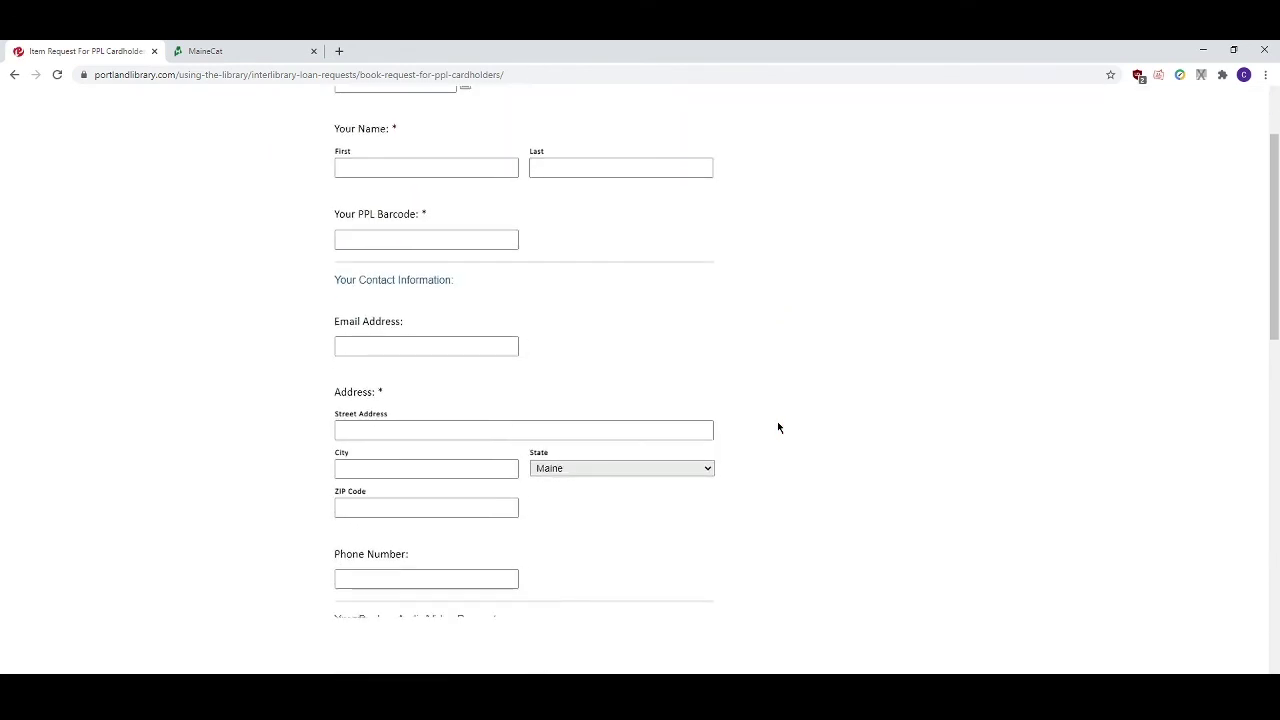
pyautogui.scroll(-3, 777, 427)
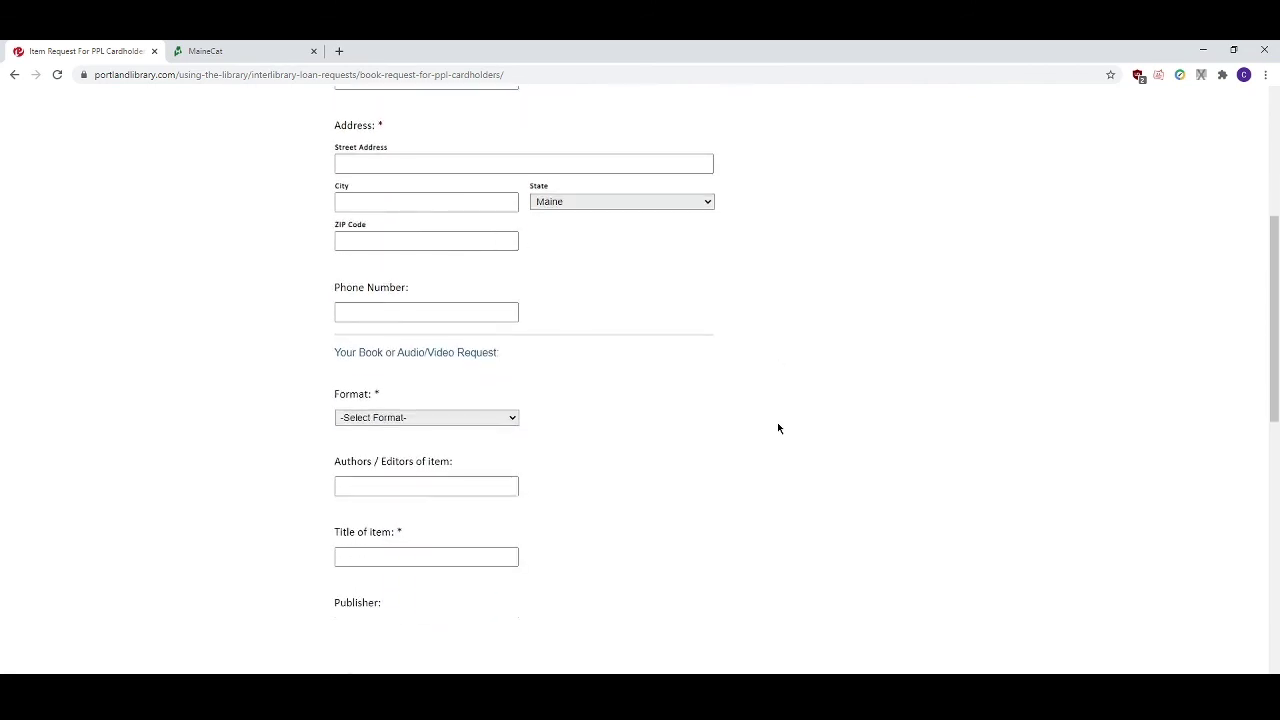
pyautogui.scroll(-4, 777, 427)
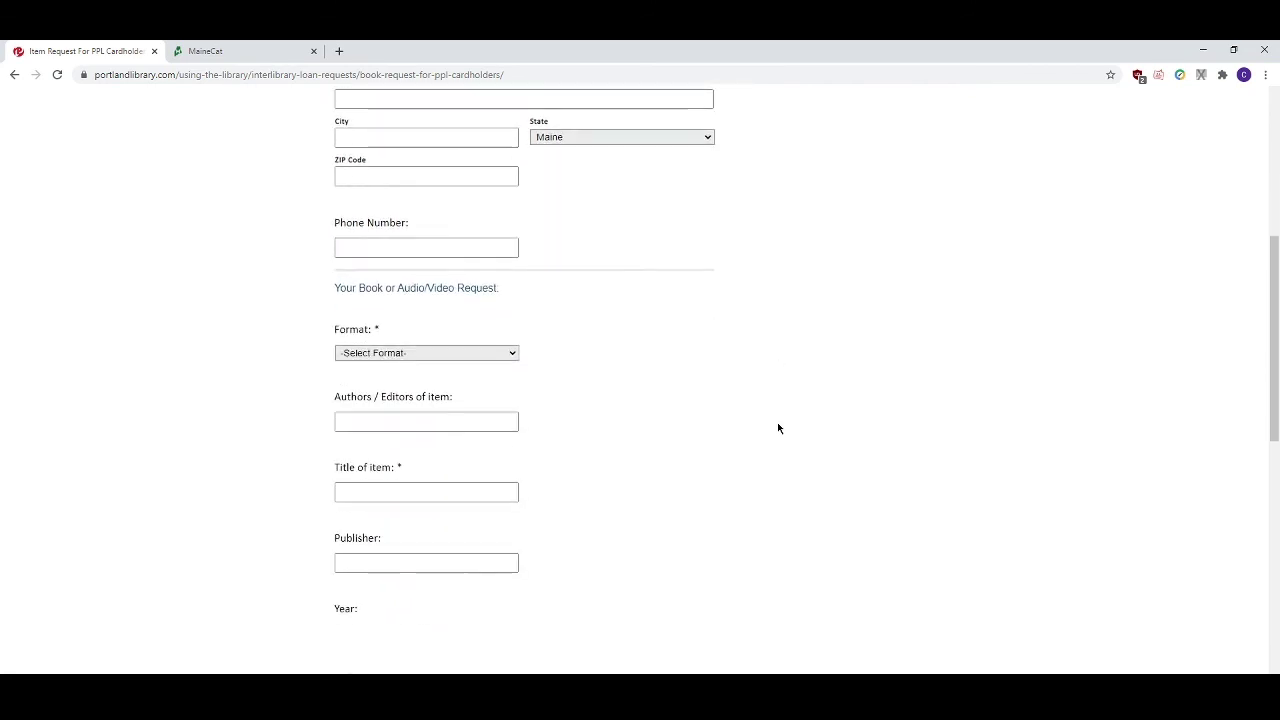
pyautogui.scroll(-3, 777, 422)
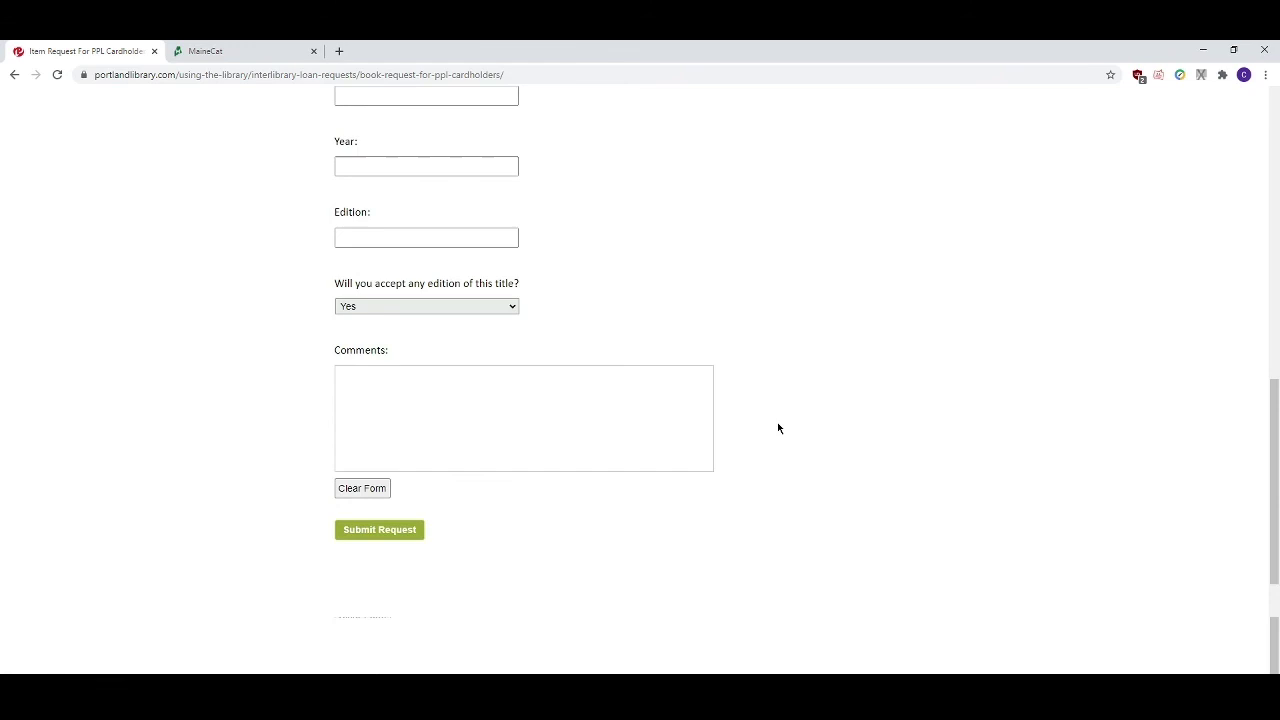